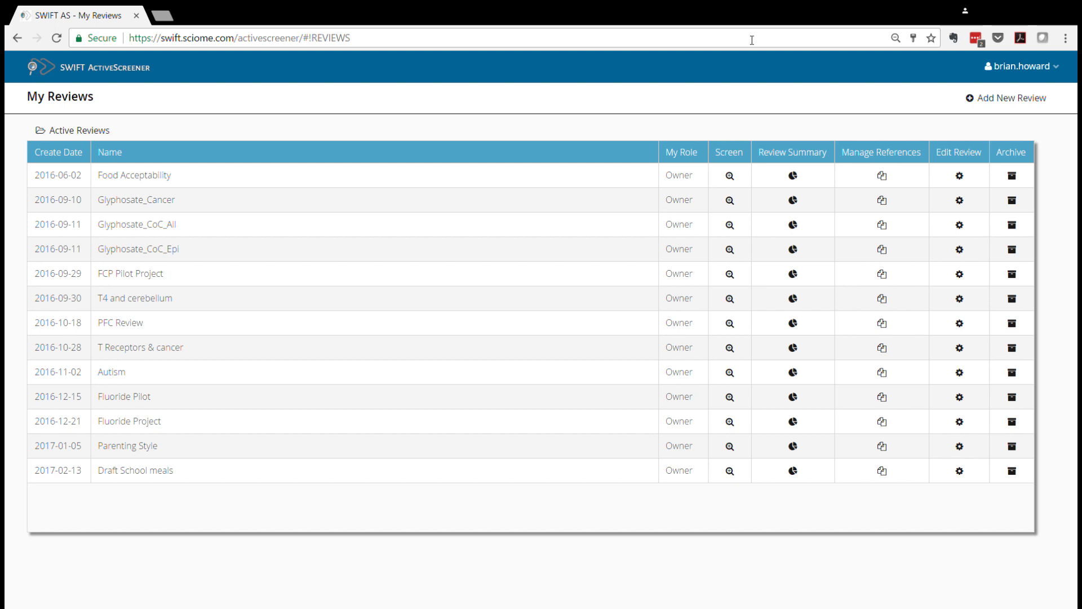
- Create a new review named "Zebrafish Test" and proceed to creating its screening level
click(1005, 100)
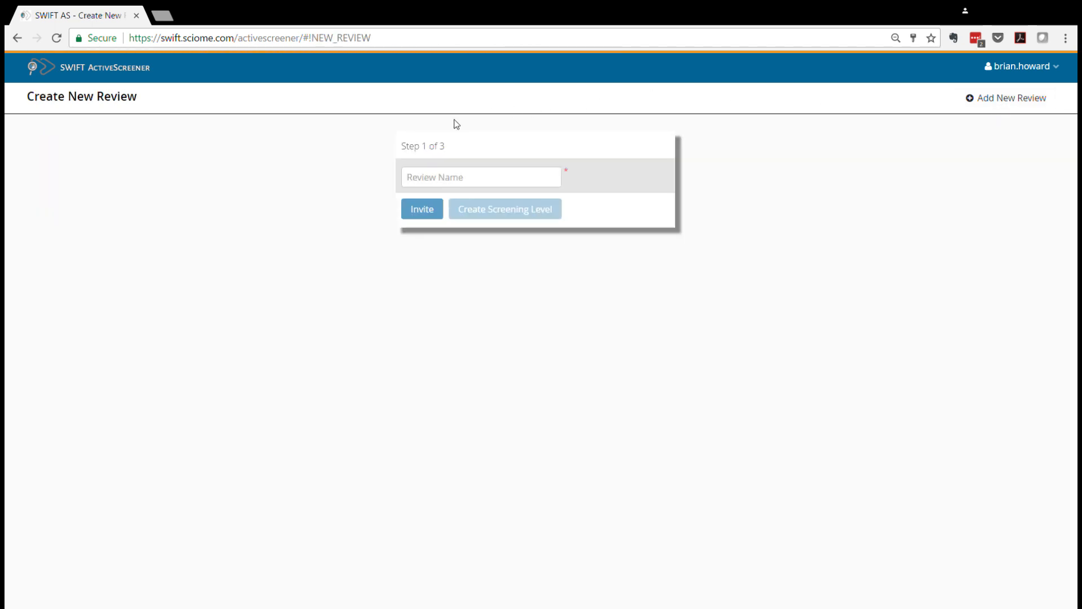
click(434, 180)
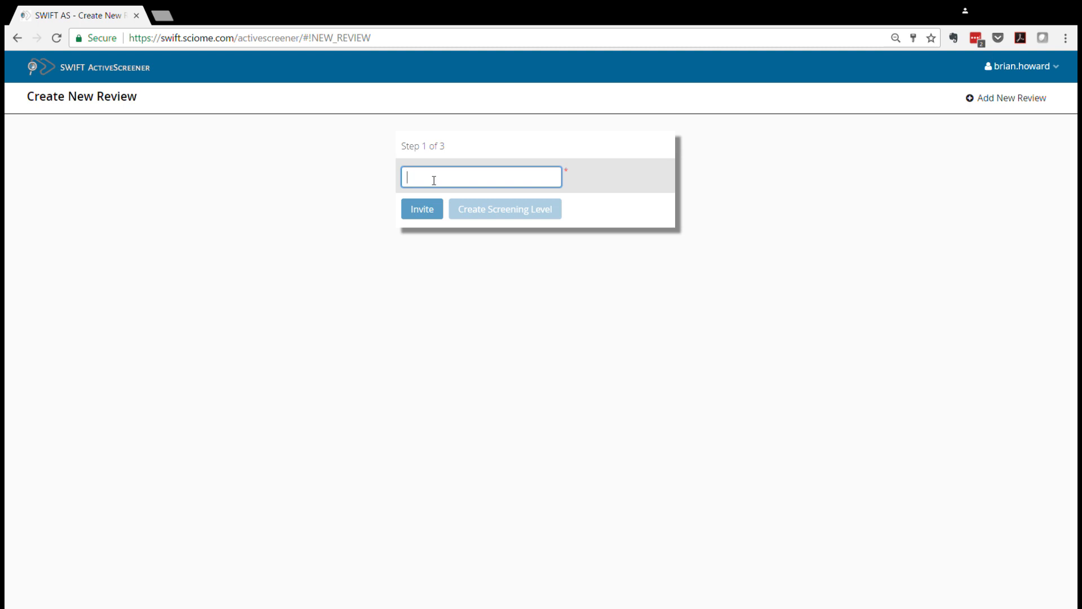
text(Zebrafish Test)
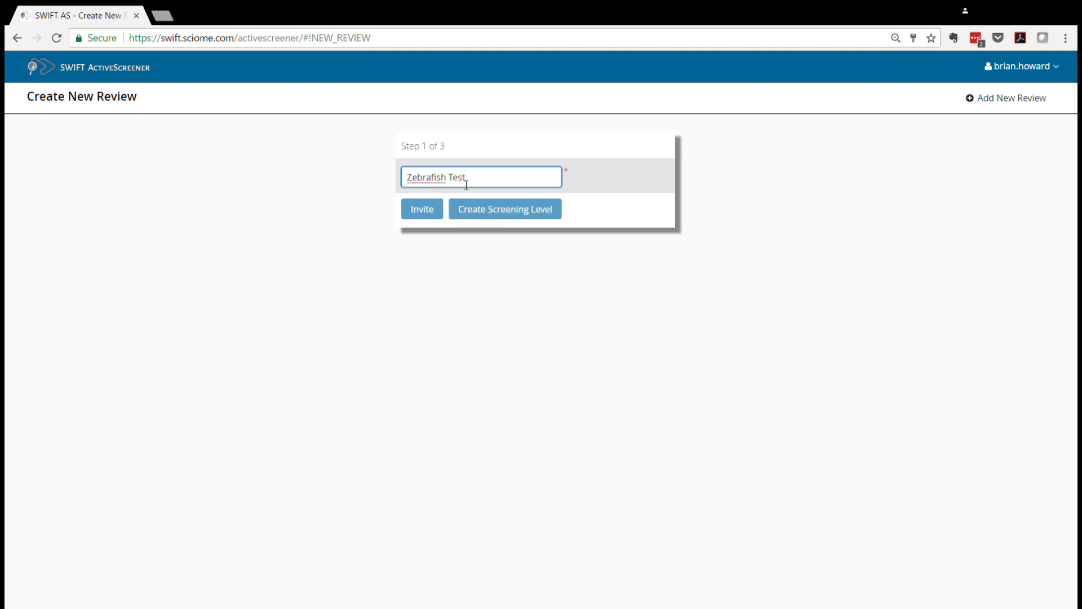
click(525, 215)
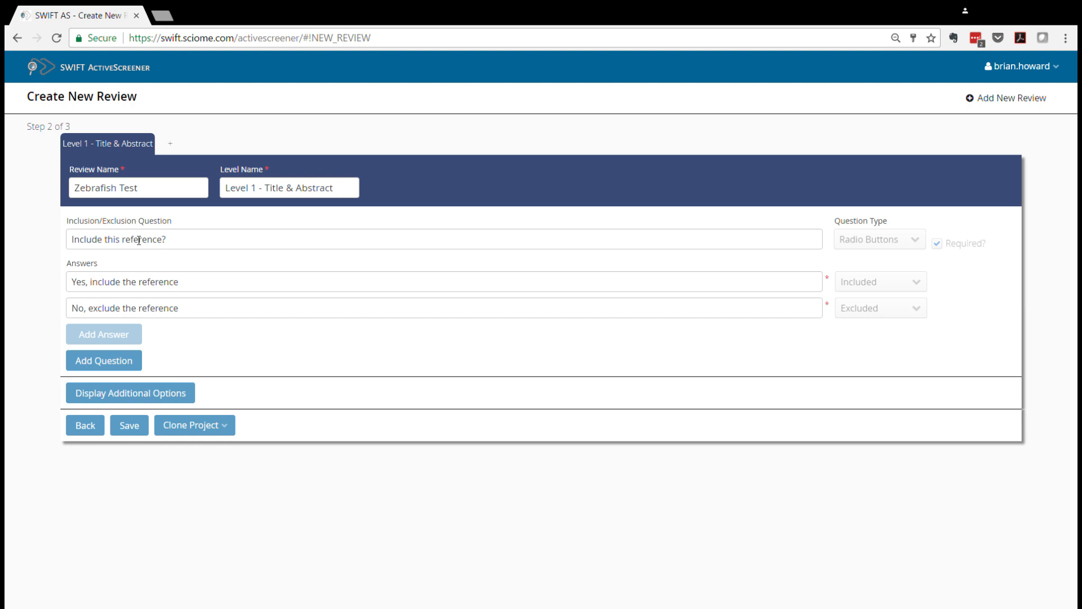
drag(67, 221, 185, 226)
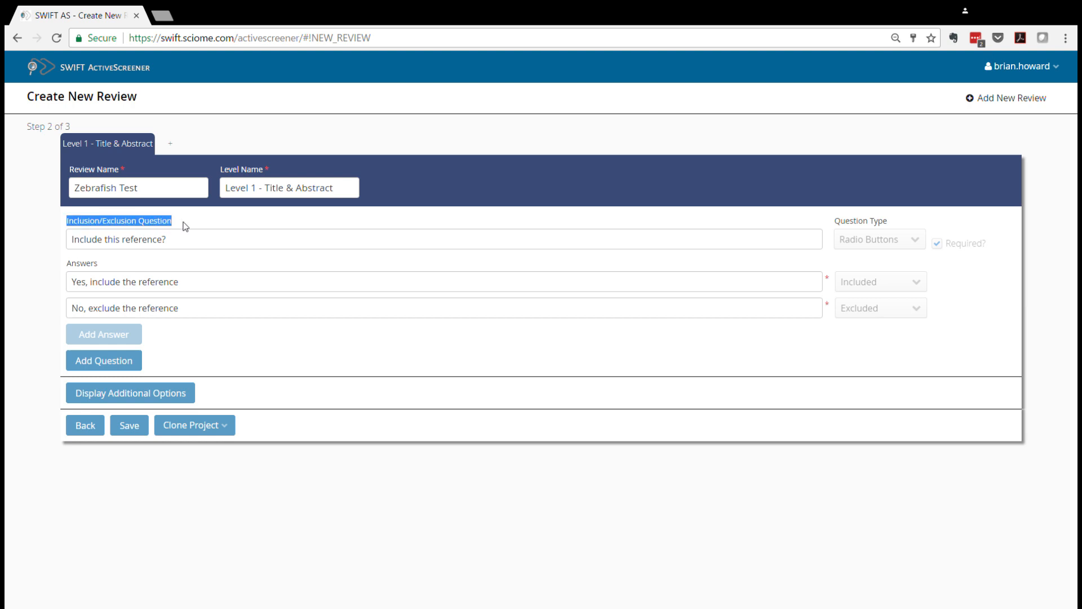
click(282, 220)
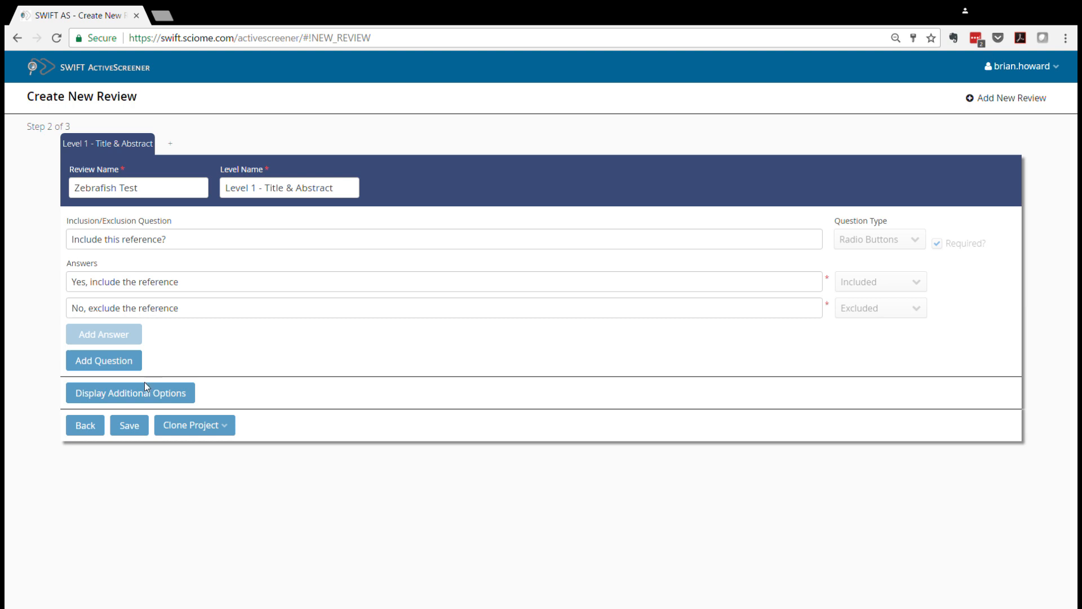
- Add a question reading "Do the study endpoints involve developmental abnormalities (i.e. fetal organ and skeletal malformations)?"
click(120, 362)
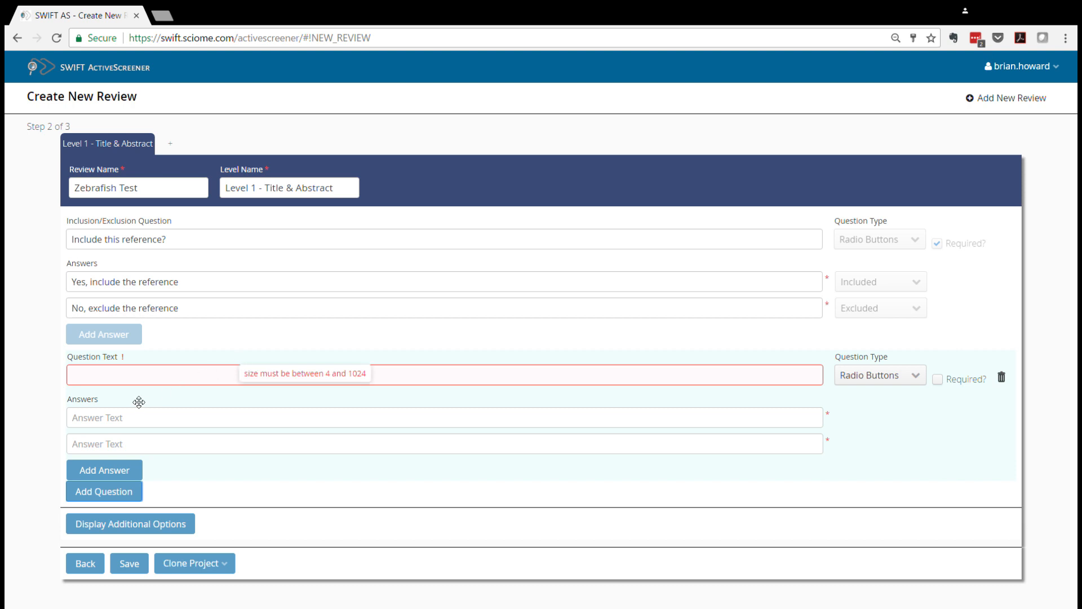
click(101, 378)
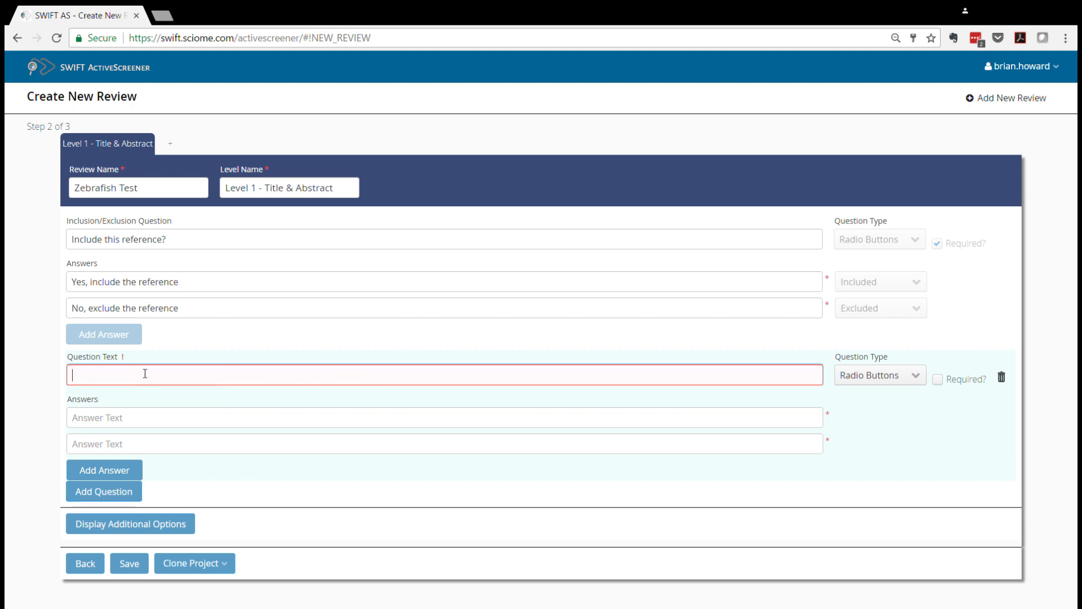
text(Do the study endpoints involve de)
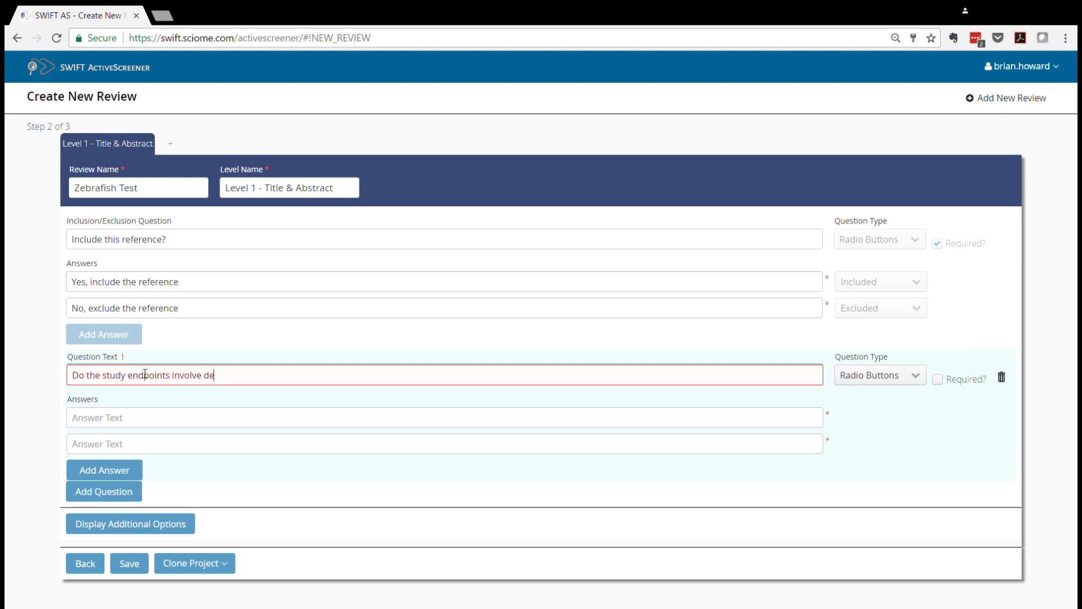
text(velopmental abnor)
text(malities ()
text(i.e.)
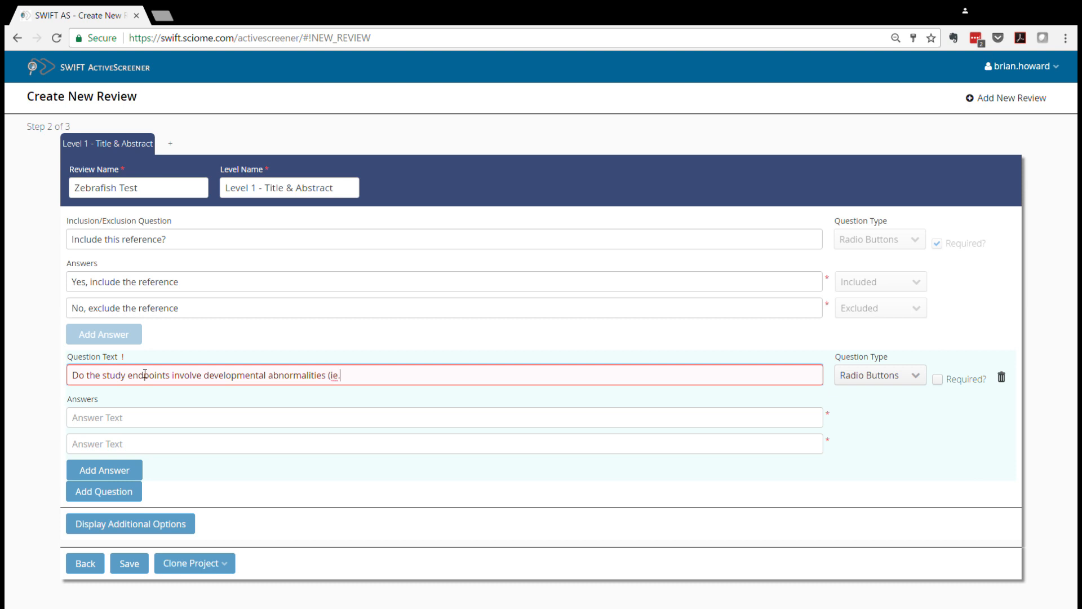
text( fetal organ and skelet)
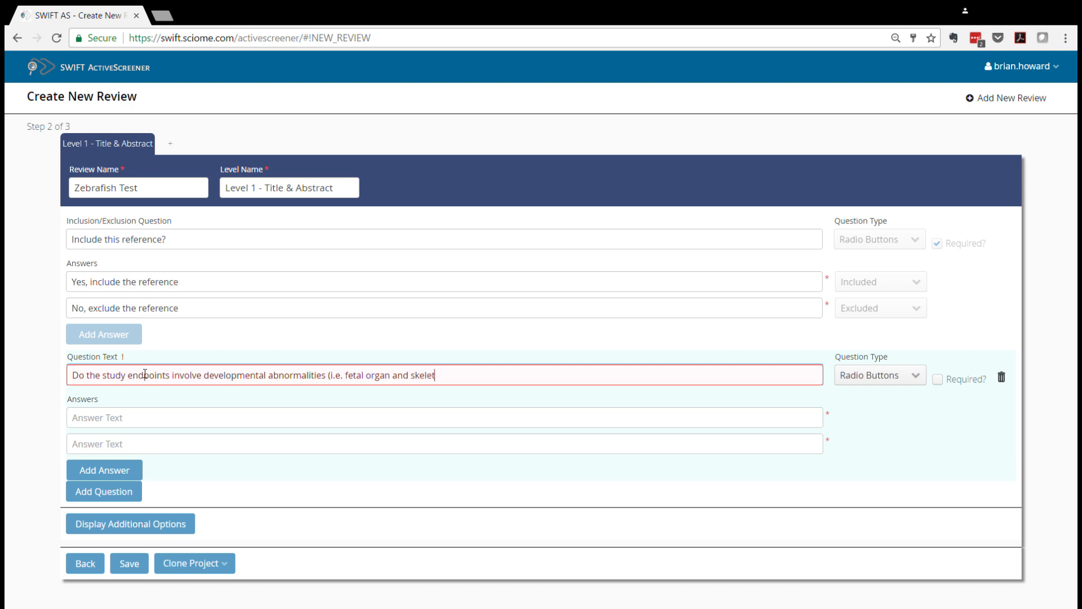
text(al malformations)?)
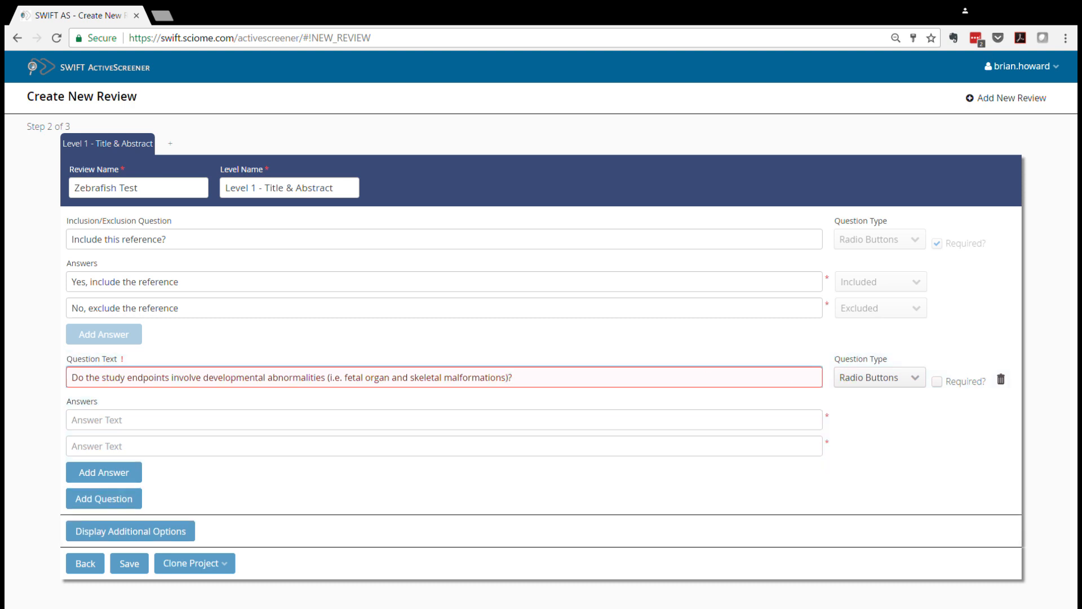
- Give the developmental abnormalities question three answers: "Yes", "No" and "Can't tell"
click(131, 422)
text(Yes)
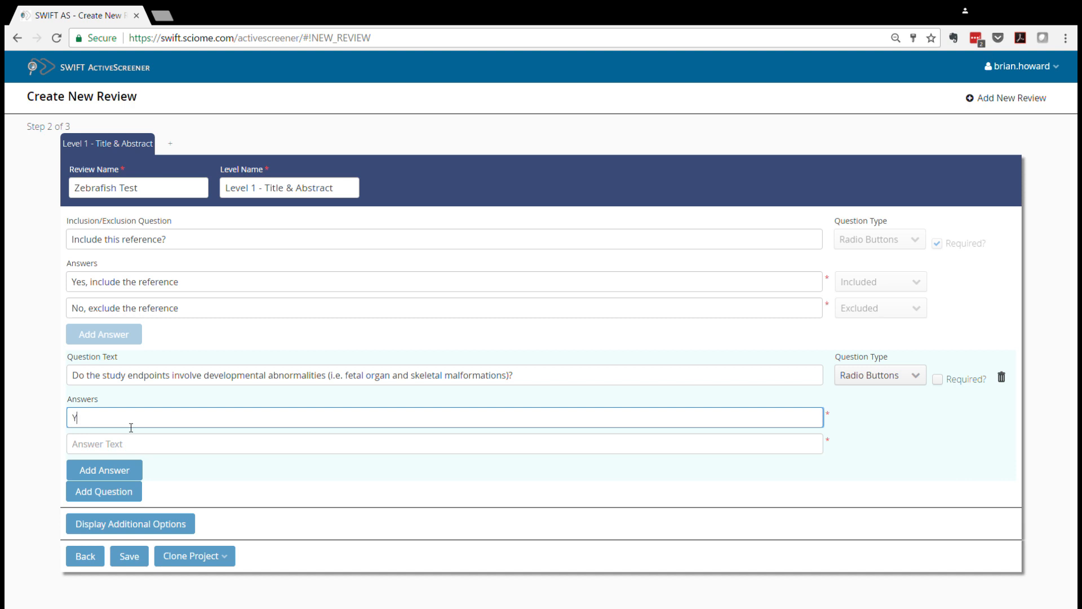
text(No)
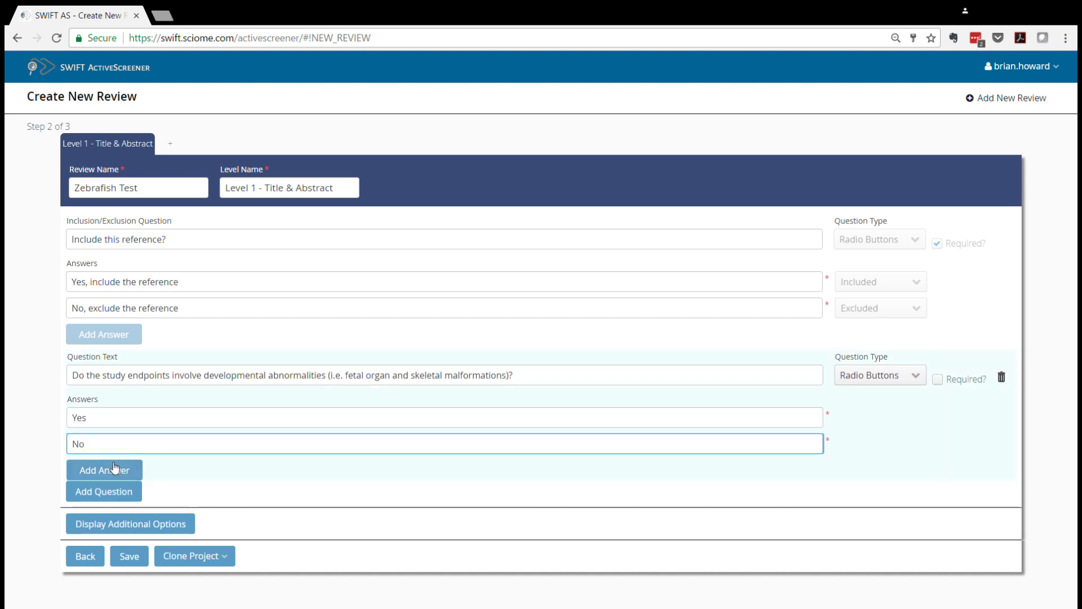
click(116, 470)
click(100, 474)
text(Cn')
key(BackSpace)
key(BackSpace)
text(an't tell)
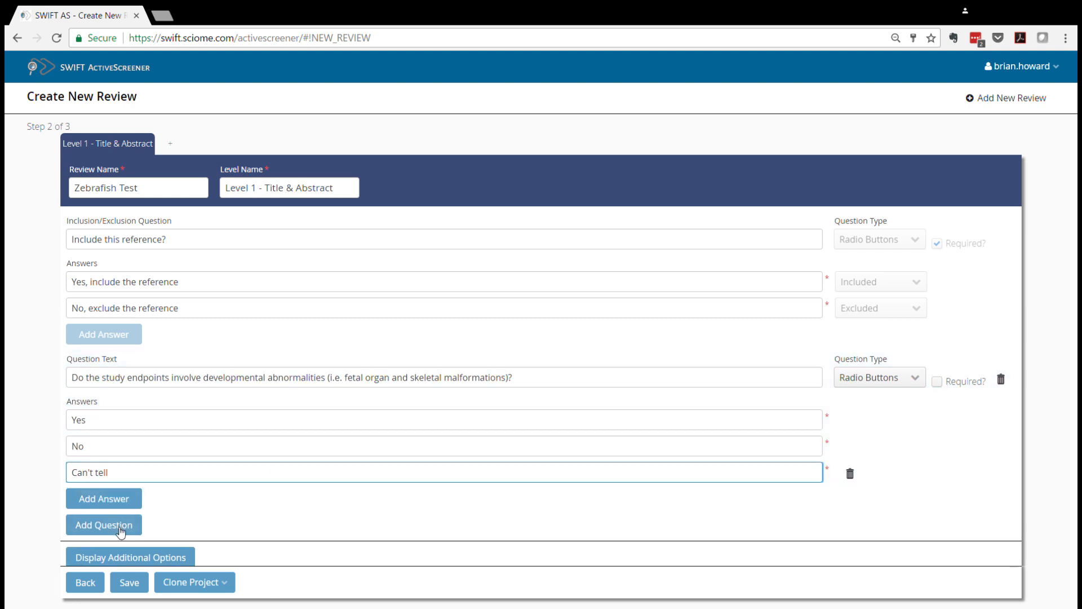
- Add another question of type Check Boxes reading "Check any of the following outcomes that apply:"
click(120, 531)
scroll(275, 514, down, 3)
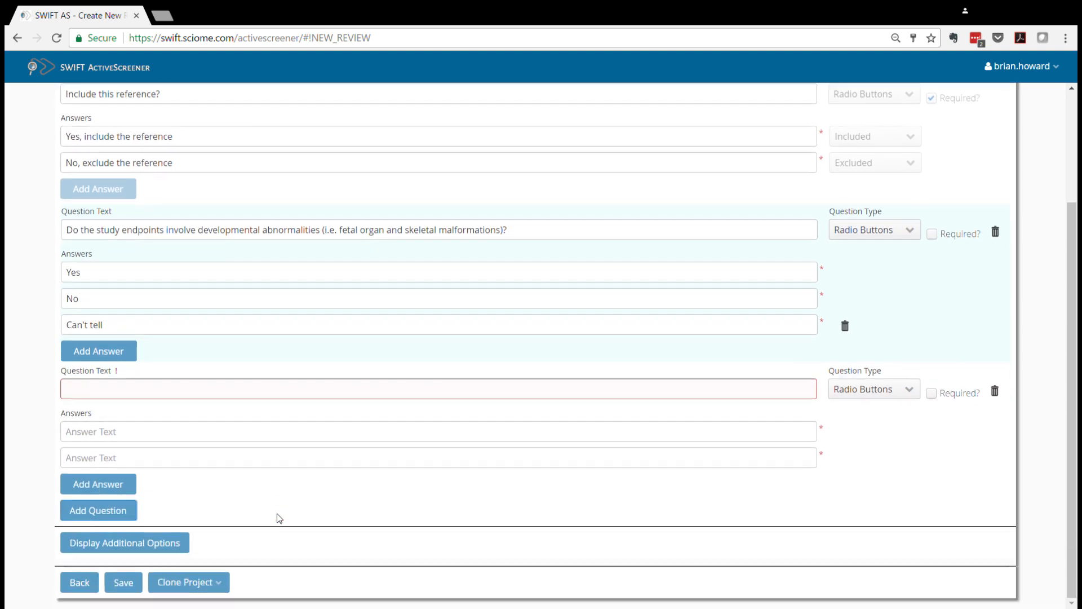
click(909, 394)
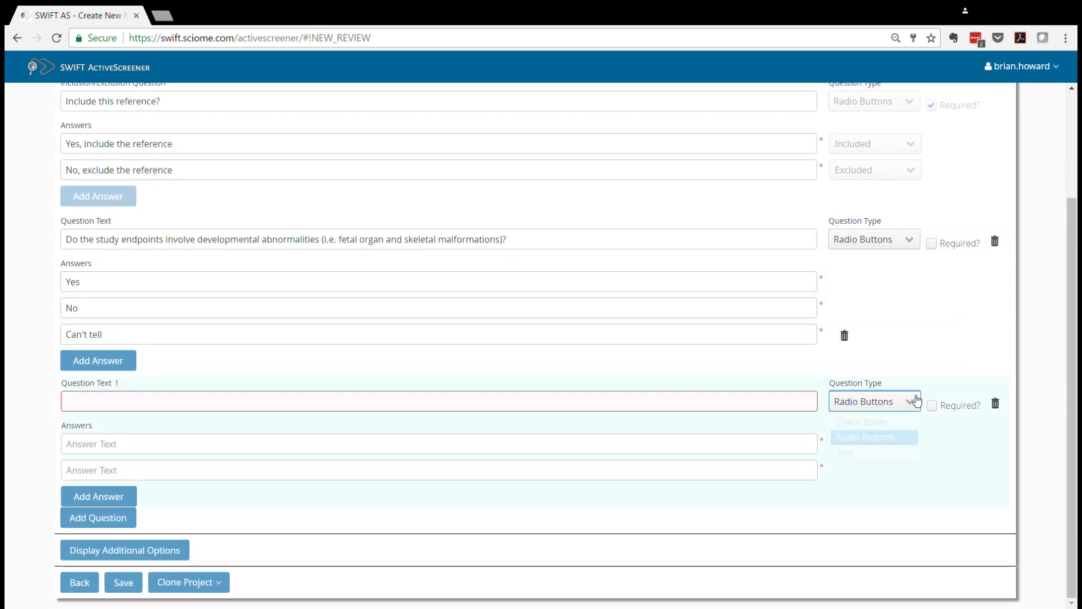
click(881, 430)
click(108, 401)
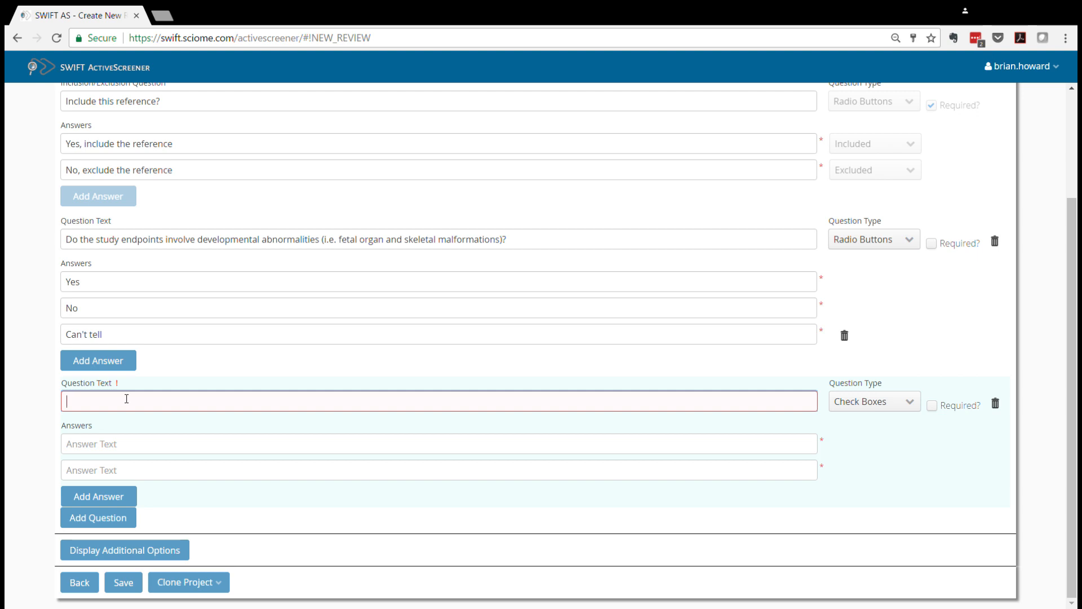
text(Check any of the following outcomes that apply:)
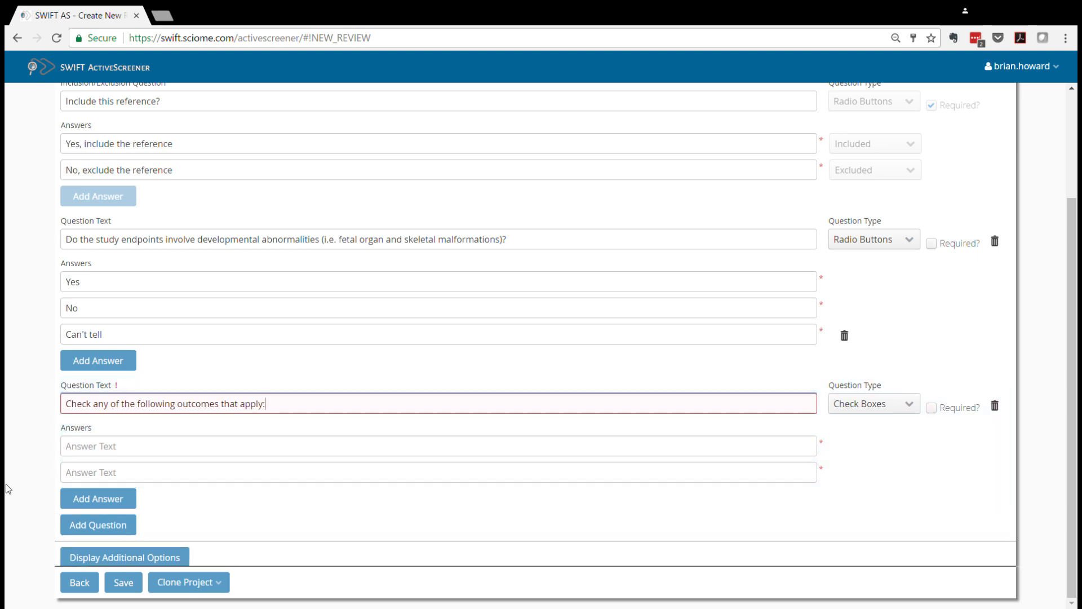
- Fill in the outcomes question's first two answers as "Morphology score" and "Teratogenicity score"
click(111, 451)
text(Mor)
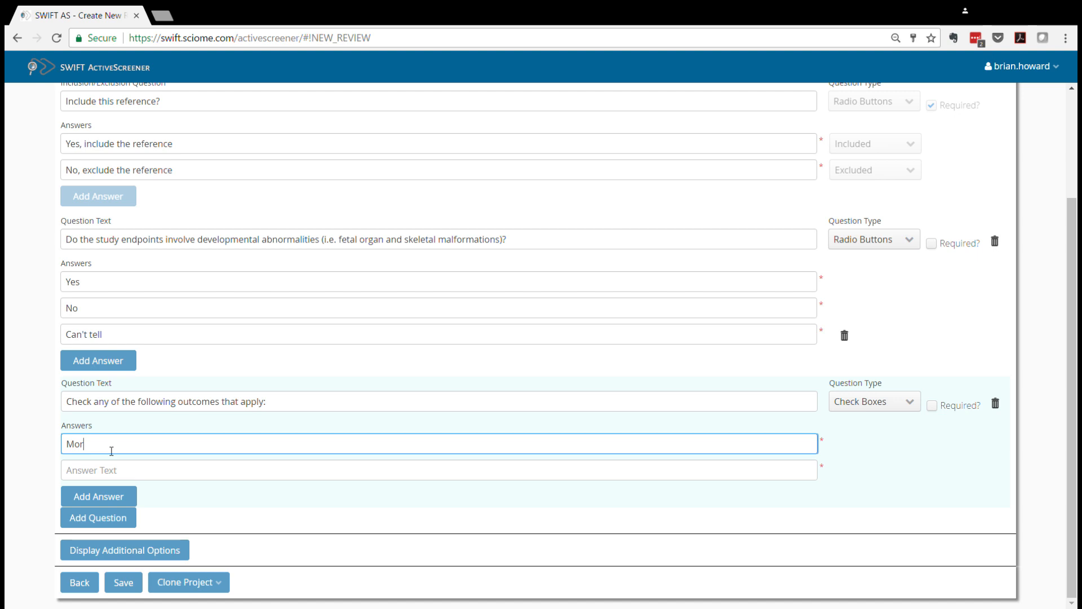
text(phology score)
click(107, 470)
text(Terat)
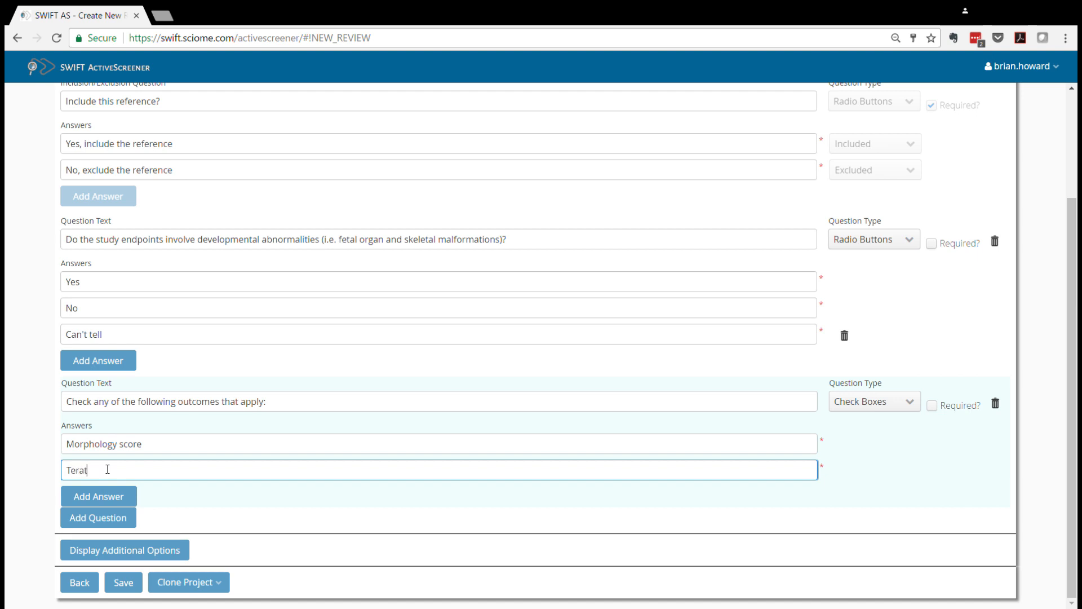
text(ogenicity score)
- Add two more answers to the outcomes question: "Major organ malformations" and "Skeletomuscular malformations"
click(84, 498)
click(127, 497)
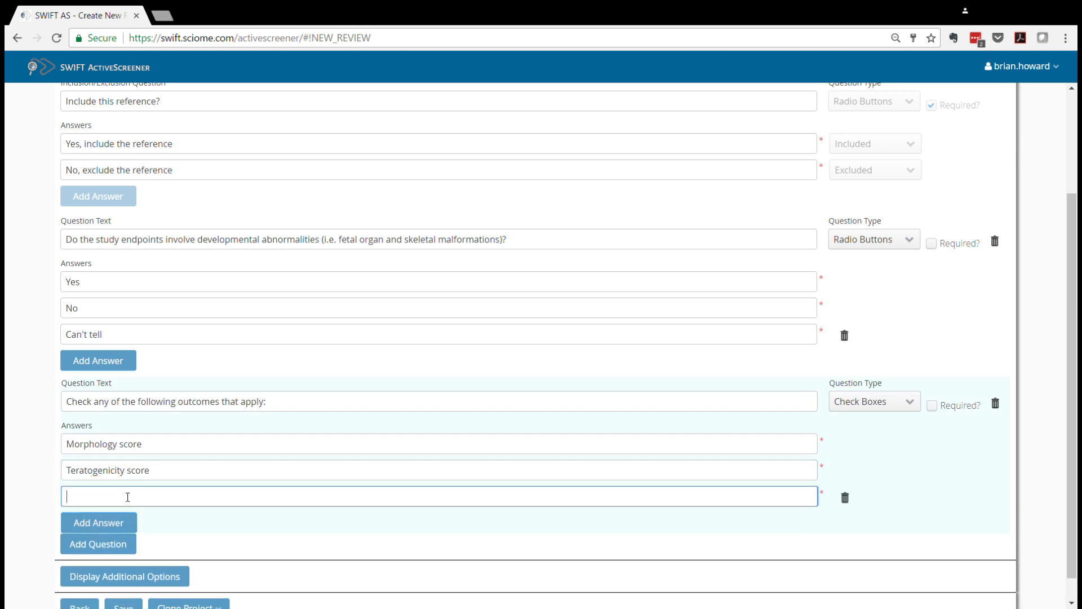
scroll(128, 497, down, 1)
text(Major organ malfo)
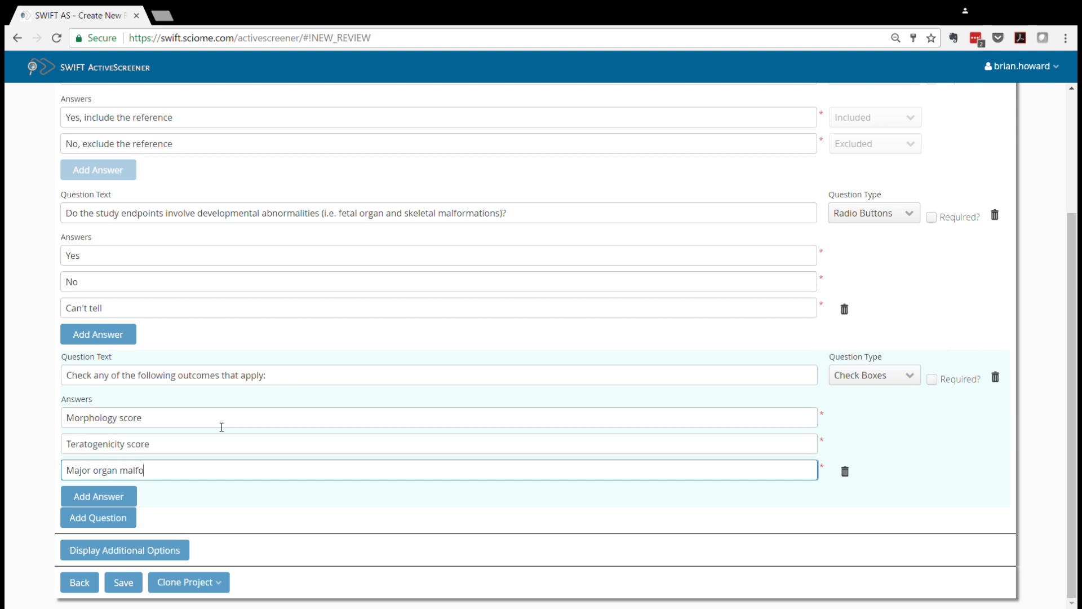
text(rmations)
click(126, 498)
click(164, 498)
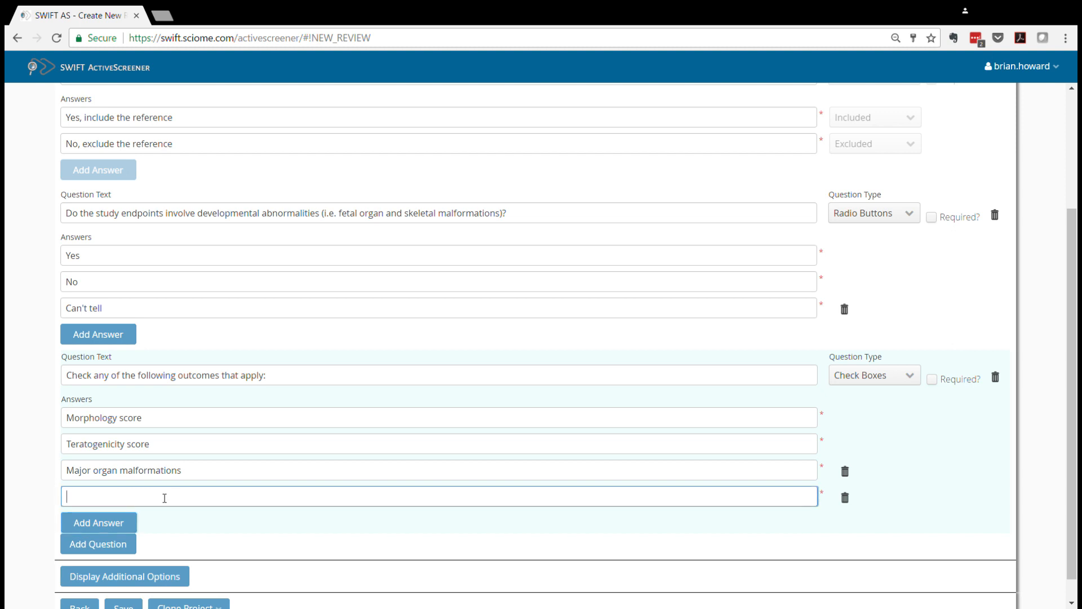
text(Skeletomuscular malformations)
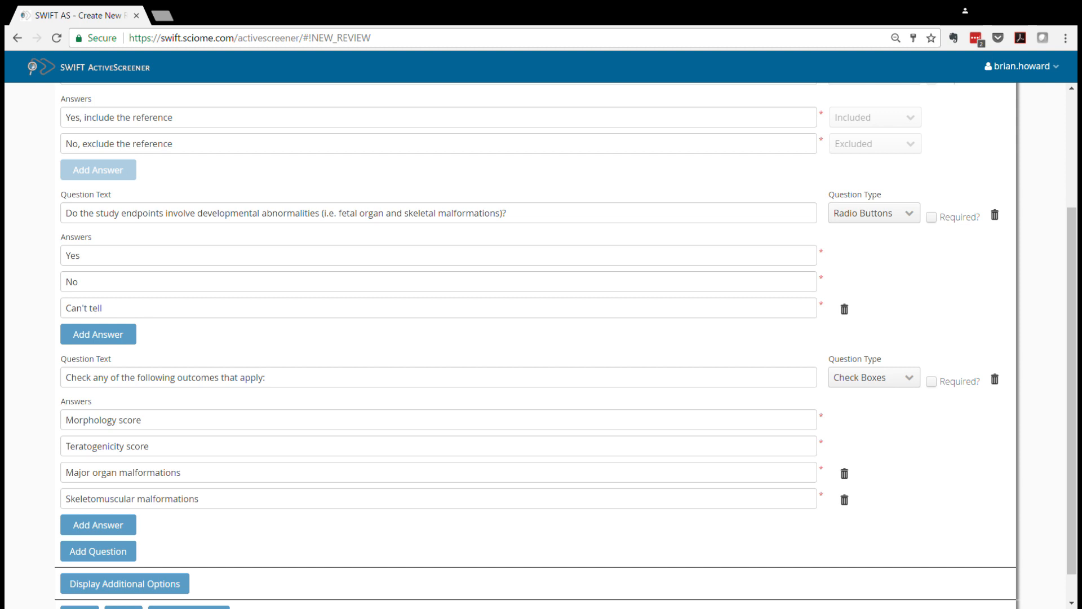
- Add a question of type Text reading "Notes:" below the outcomes question and save the screening form
scroll(336, 488, down, 1)
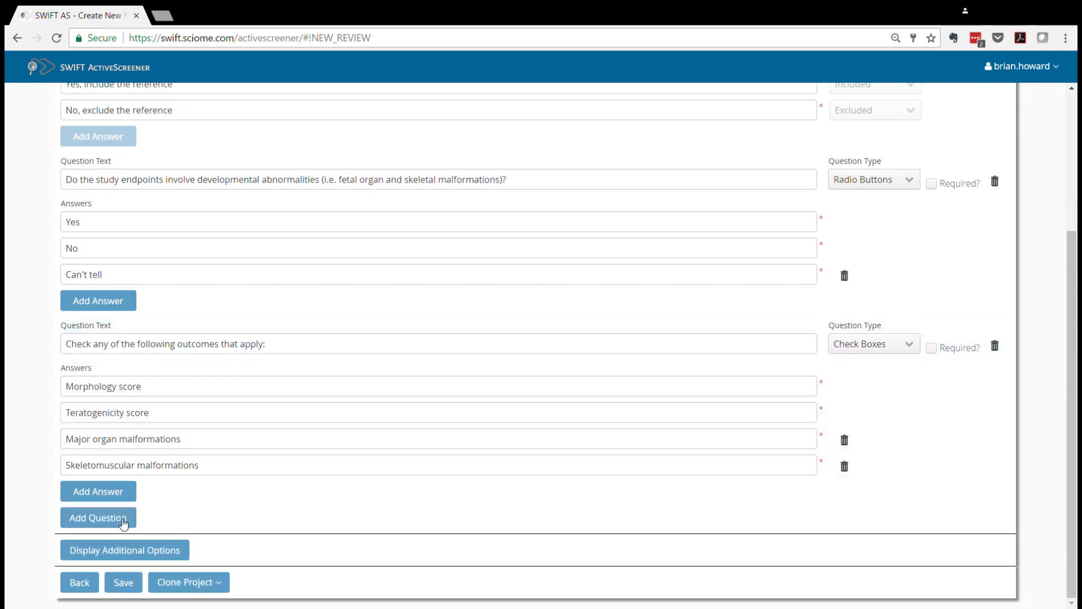
click(130, 518)
scroll(814, 494, down, 3)
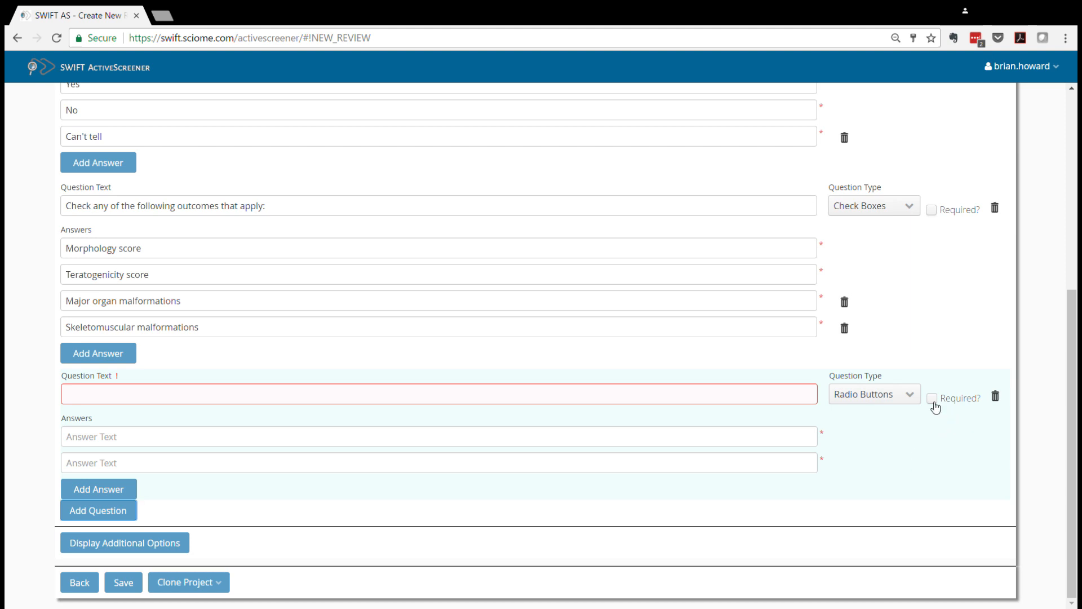
click(911, 397)
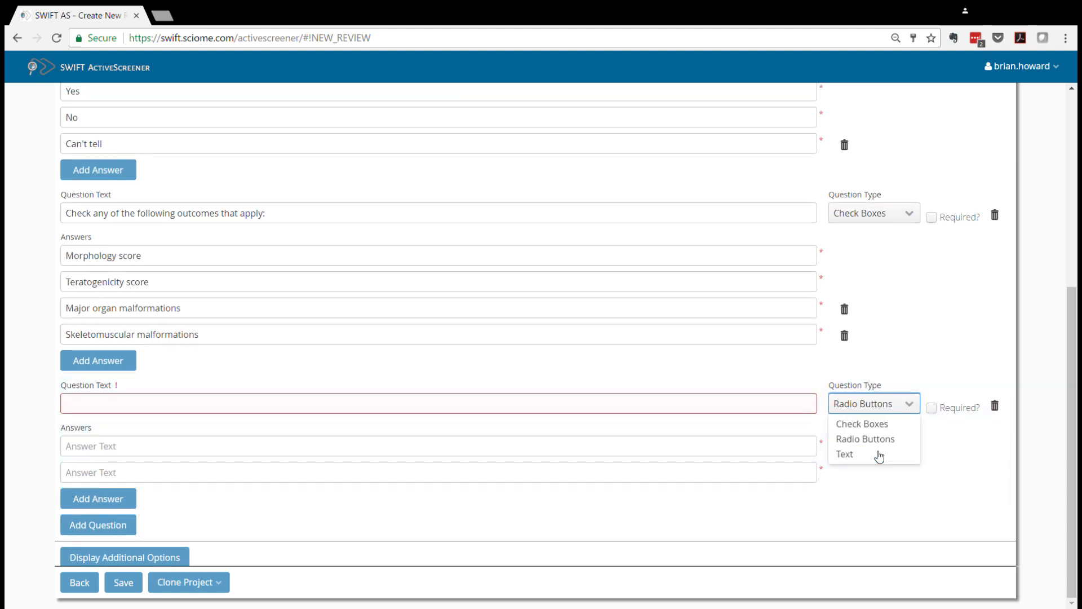
click(877, 455)
click(106, 474)
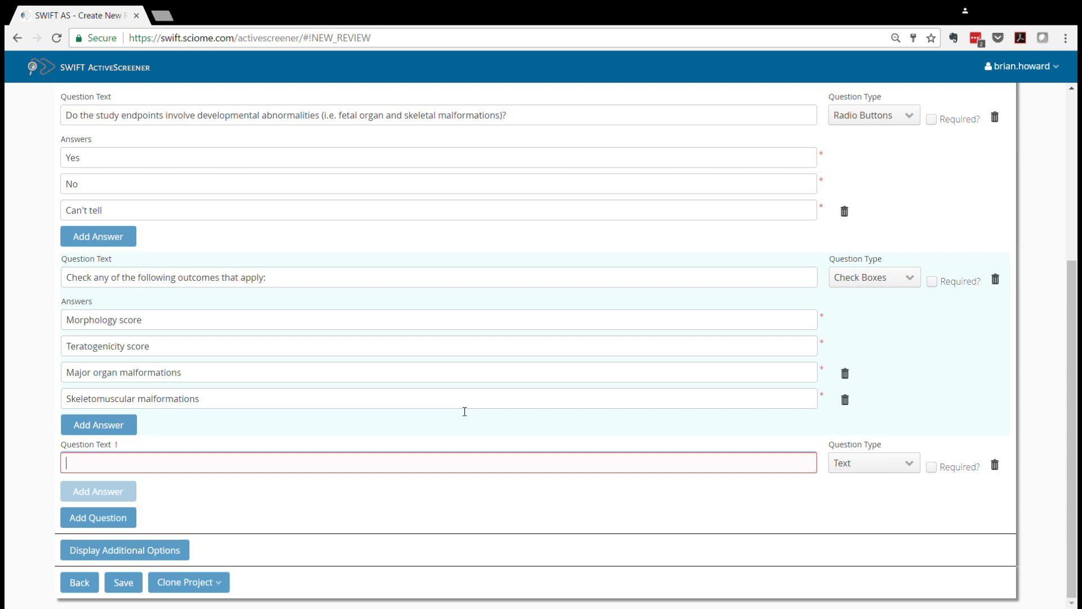
text(Notes:)
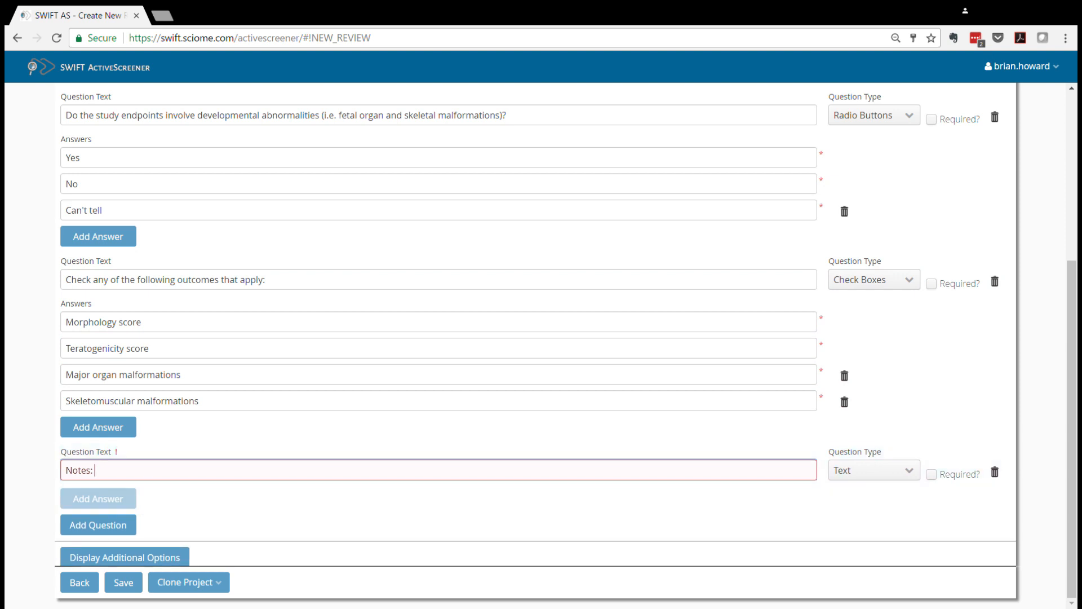
click(508, 526)
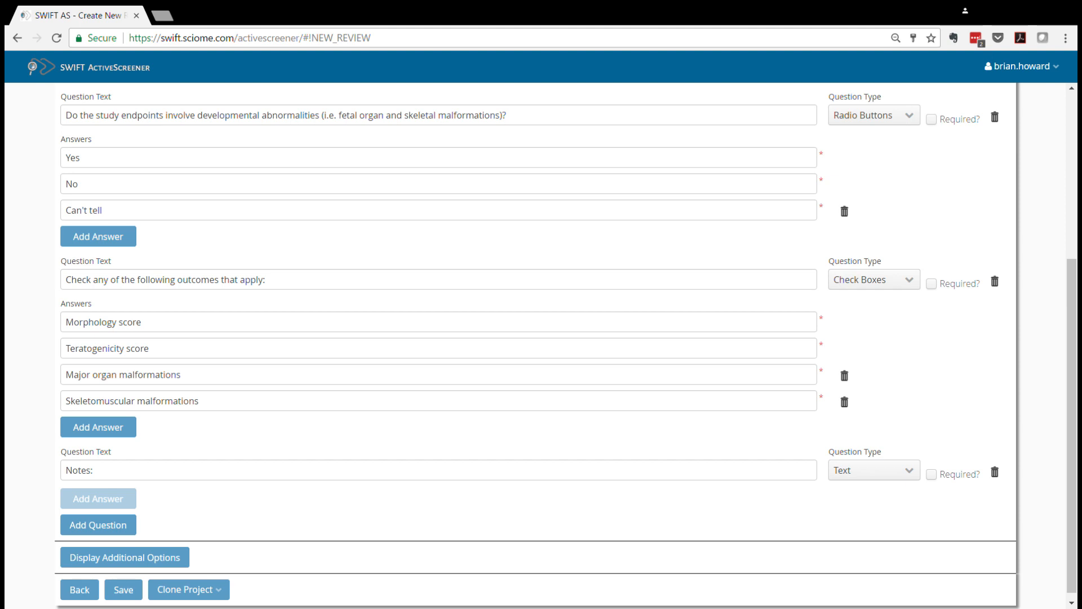
scroll(393, 319, down, 1)
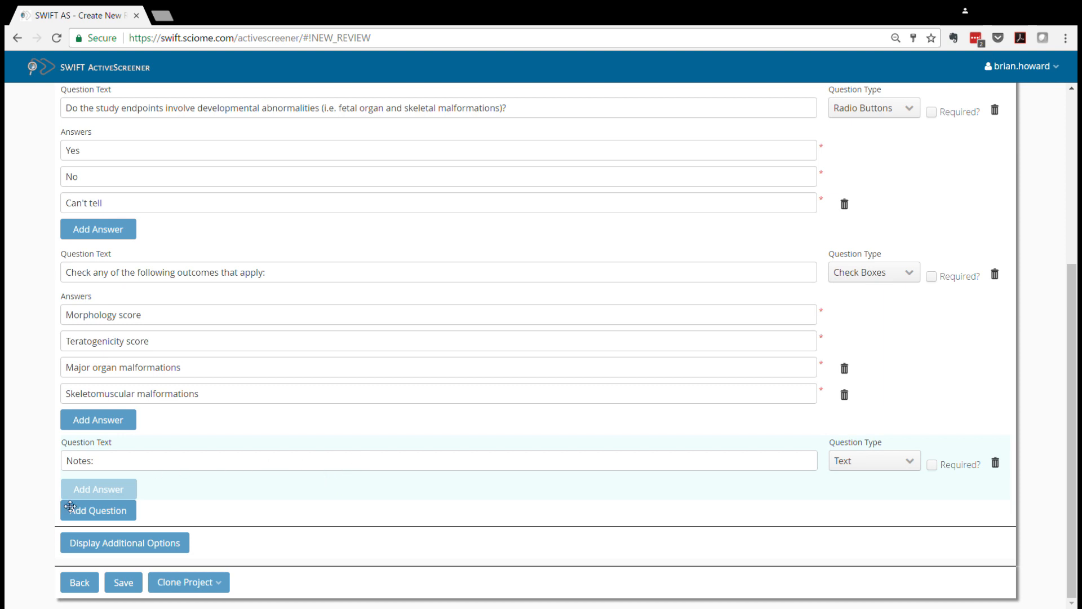
click(123, 582)
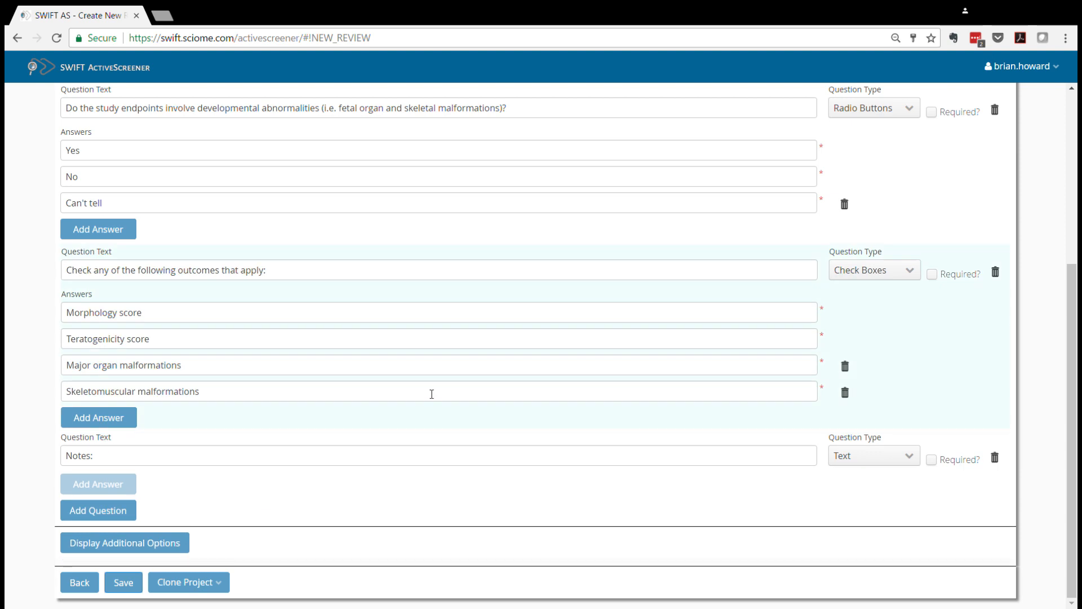